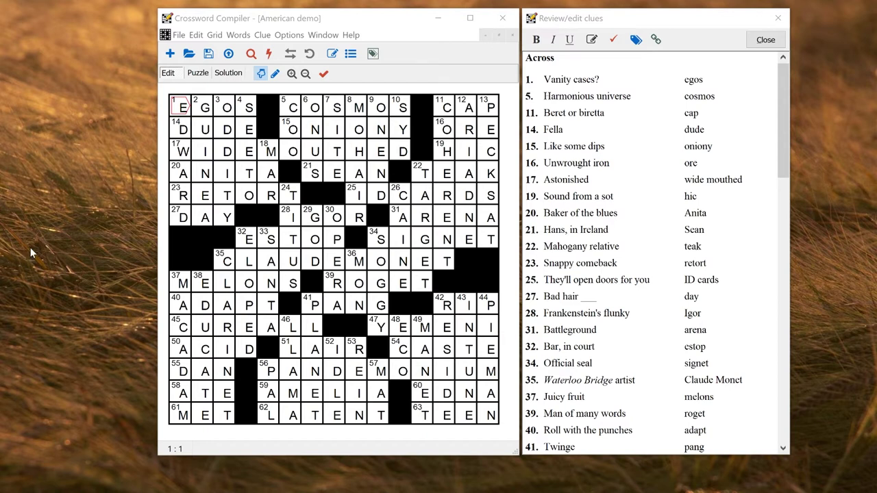
Look over the upload settings without uploading, then choose web export to files.
left_click(228, 54)
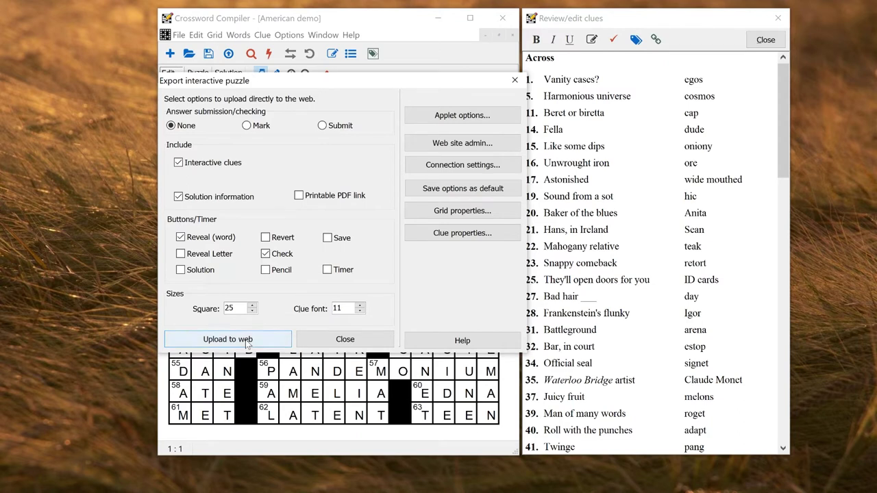
left_click(515, 81)
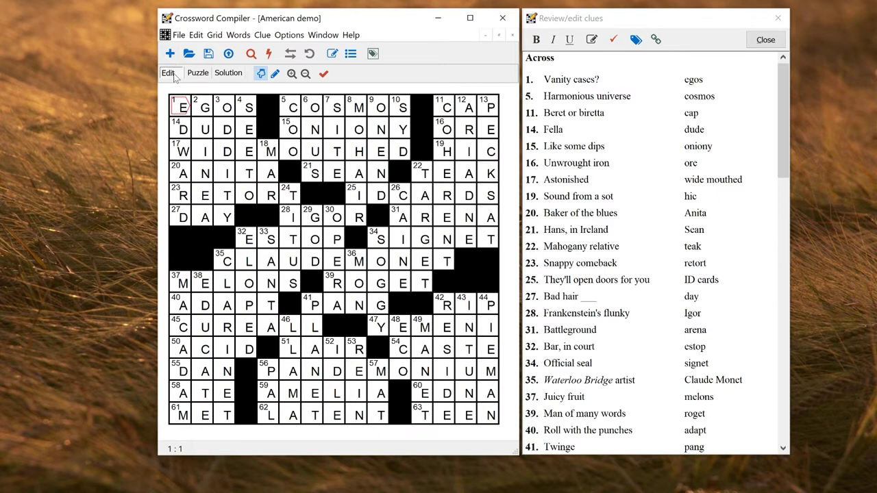
left_click(179, 35)
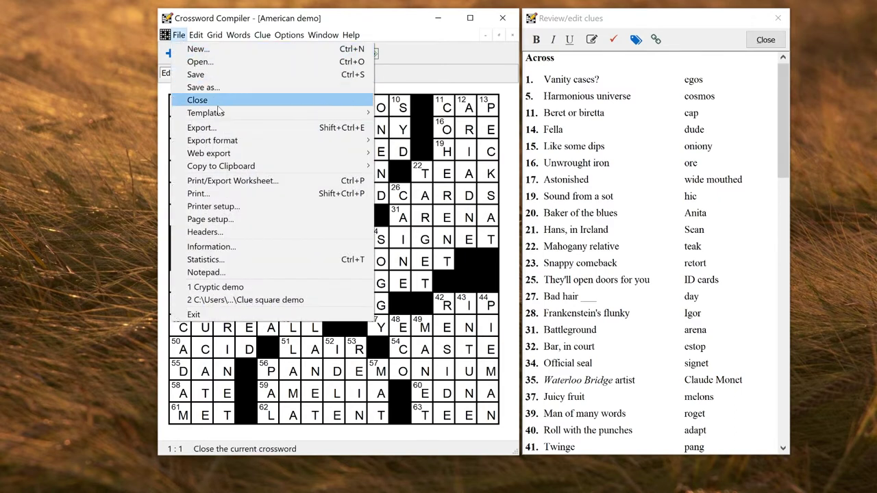
mouse_move(226, 154)
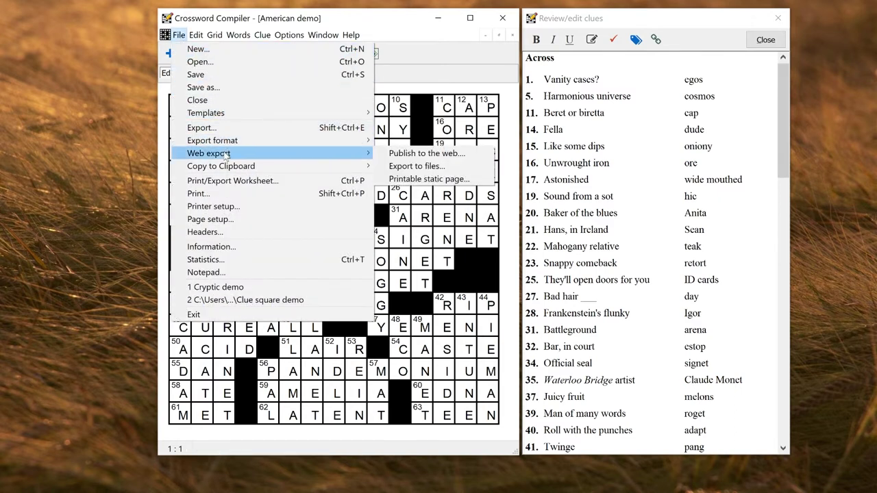
left_click(409, 167)
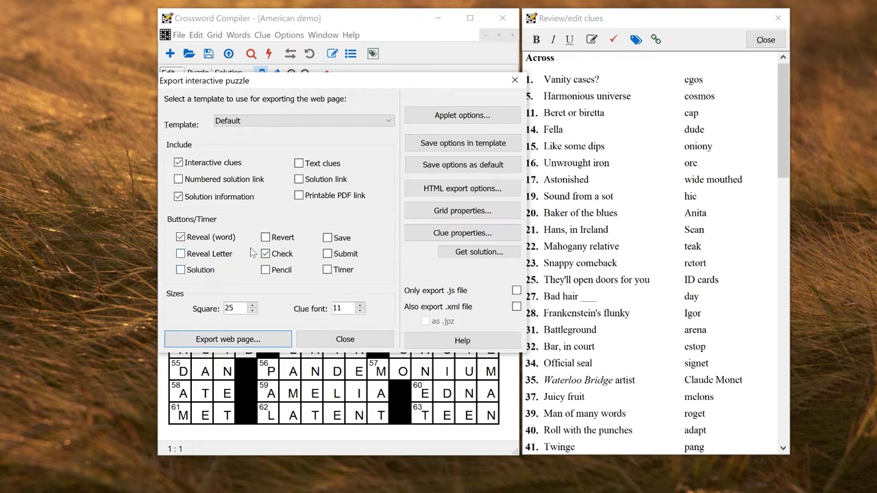
Review the Applet options' Buttons and Colors tabs, then start the web page export.
left_click(460, 116)
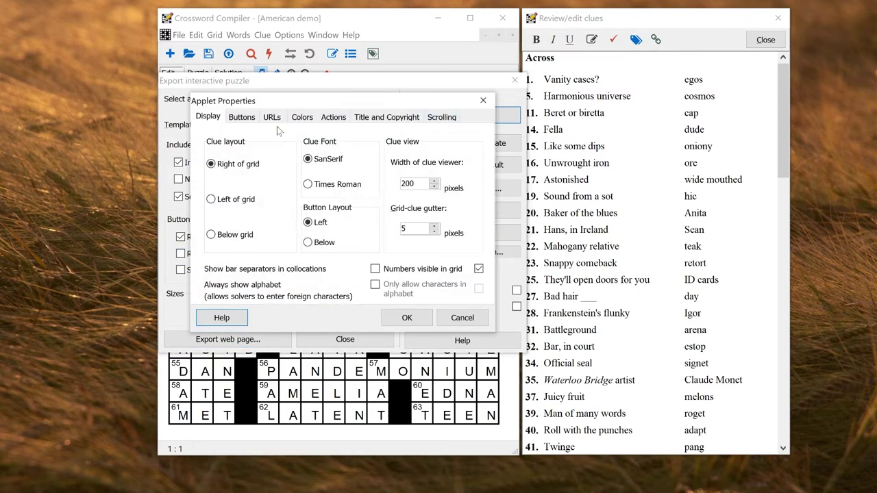
left_click(238, 120)
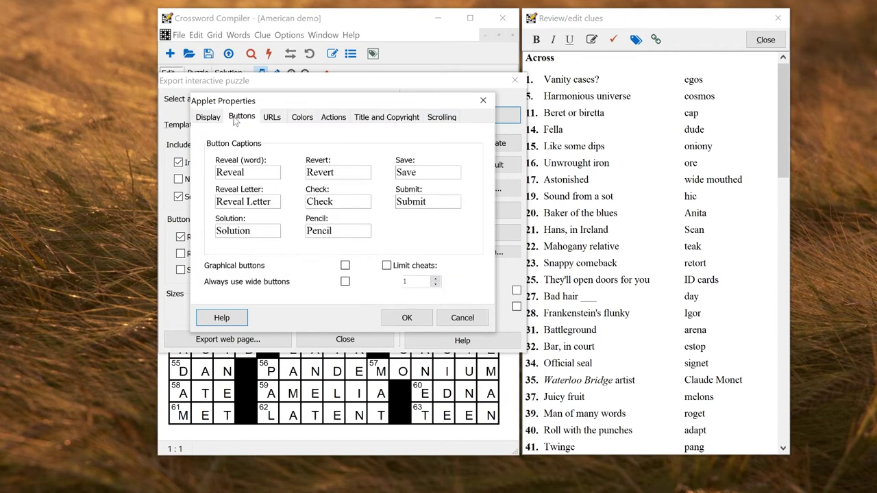
left_click(302, 118)
left_click(483, 101)
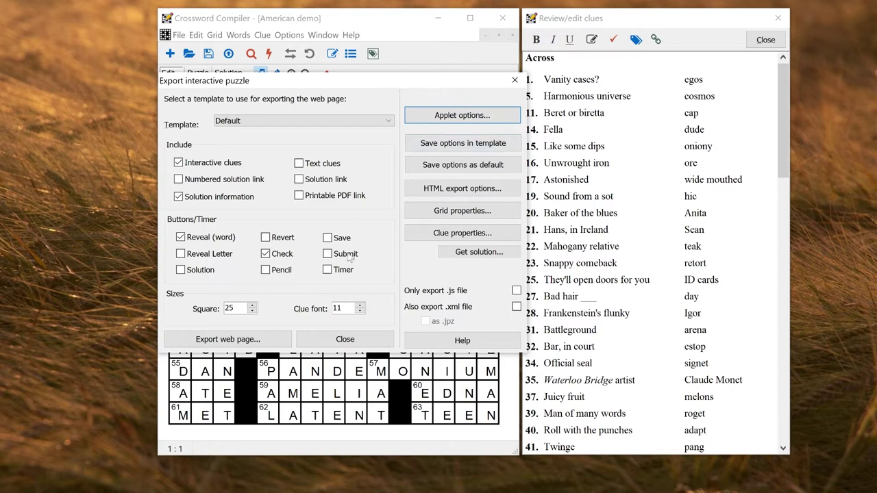
left_click(247, 343)
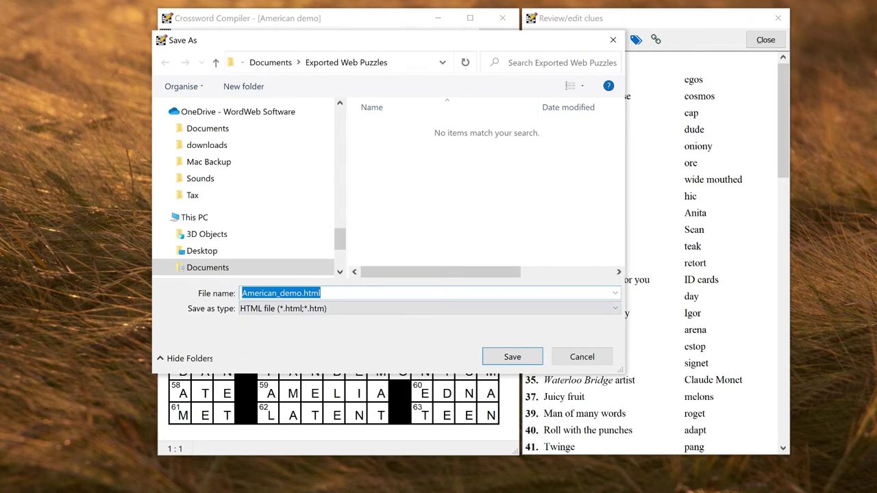
Save the page as American_demo.html in Exported Web Puzzles and preview it in the browser.
left_click(511, 358)
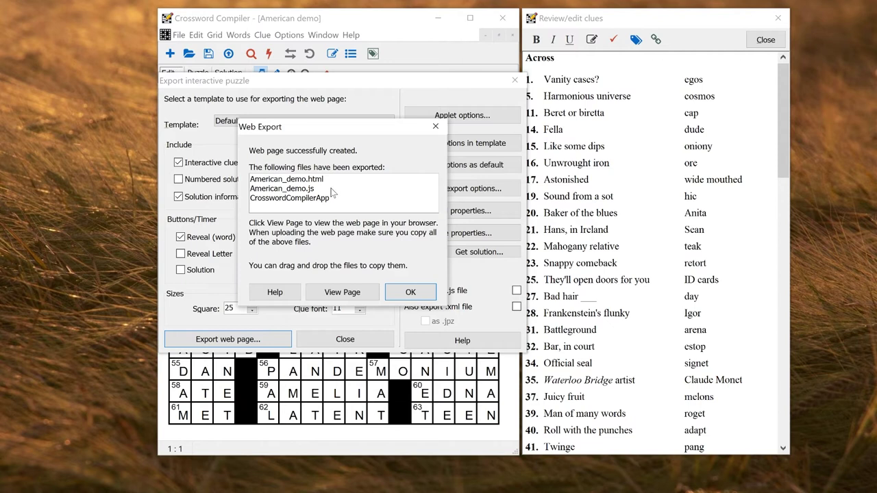
left_click(348, 295)
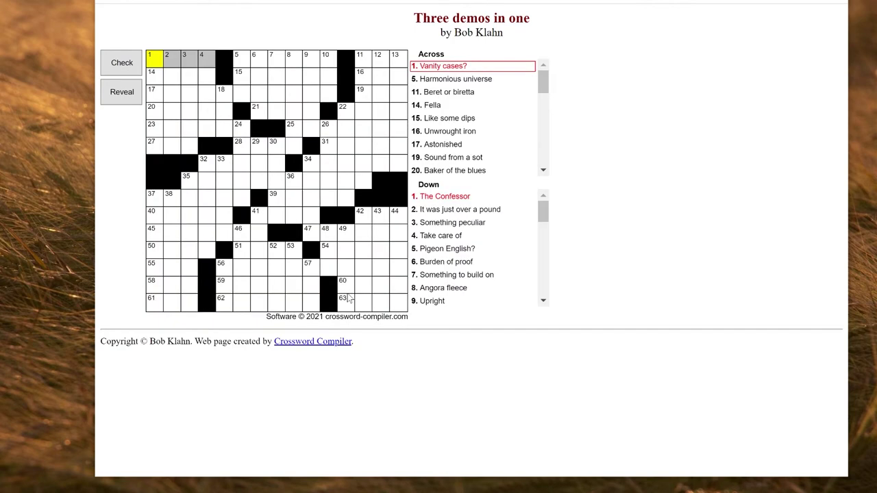
left_click(314, 80)
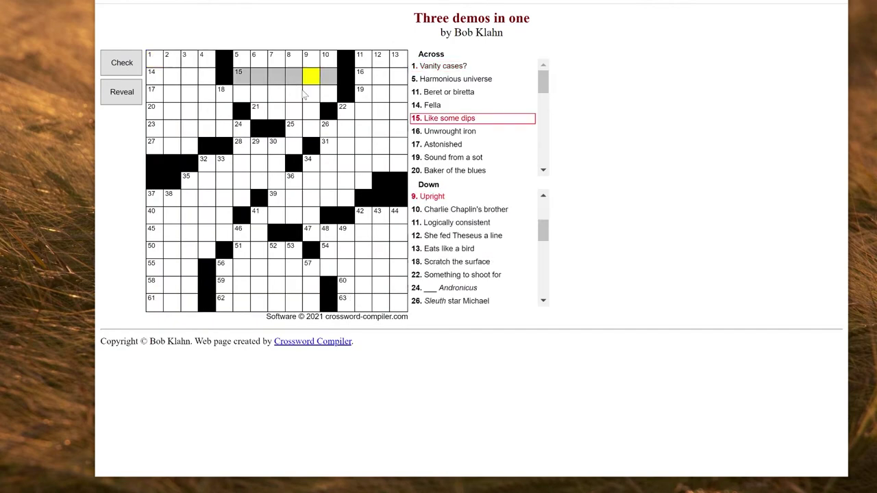
left_click(276, 110)
left_click(432, 248)
left_click(442, 132)
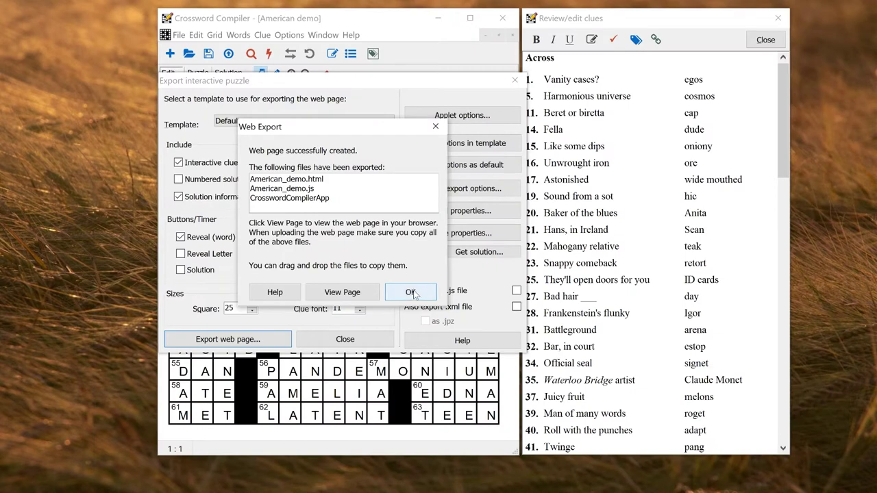
Acknowledge the Web Export confirmation and close the Export interactive puzzle dialog.
left_click(409, 291)
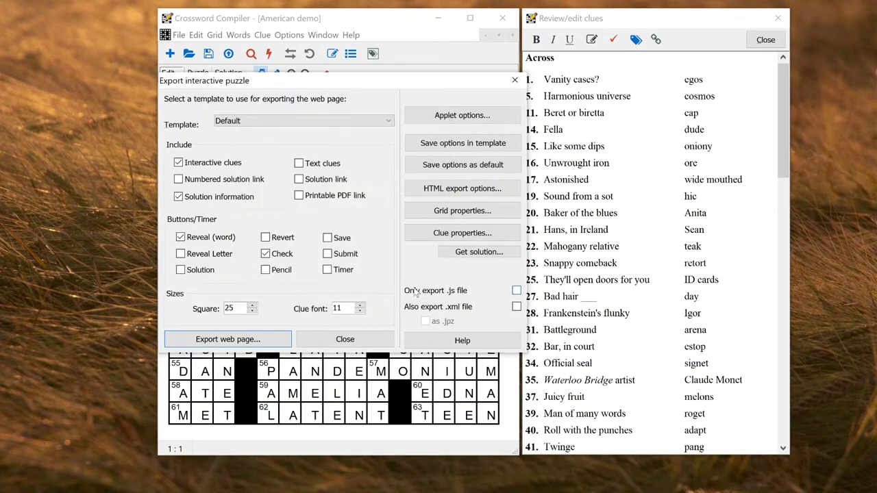
left_click(379, 344)
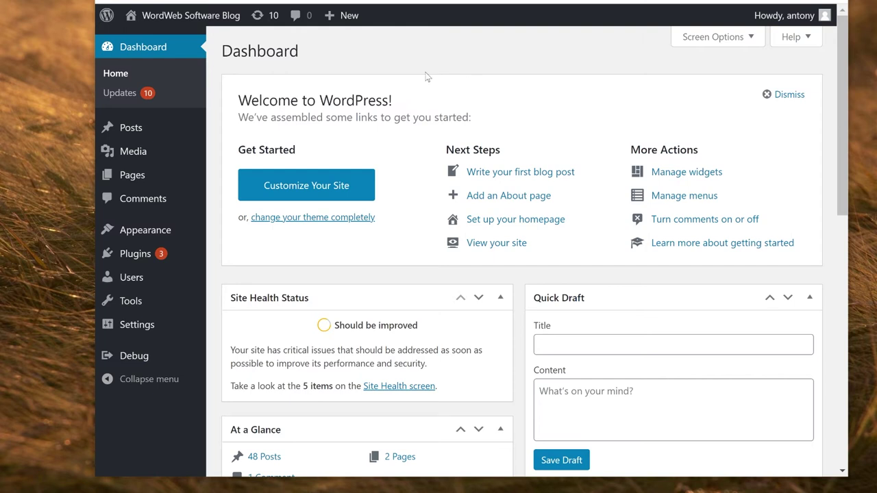
Search the Add Plugins page for 'crossword compiler'.
mouse_move(143, 258)
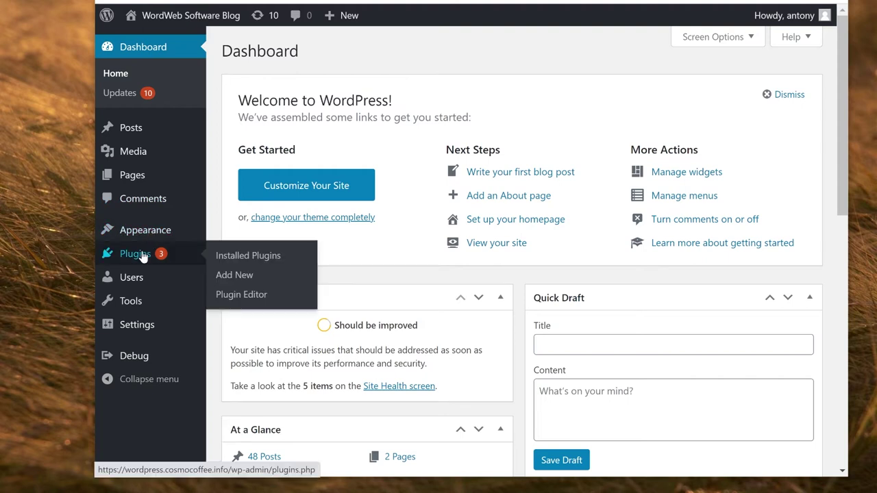
left_click(143, 258)
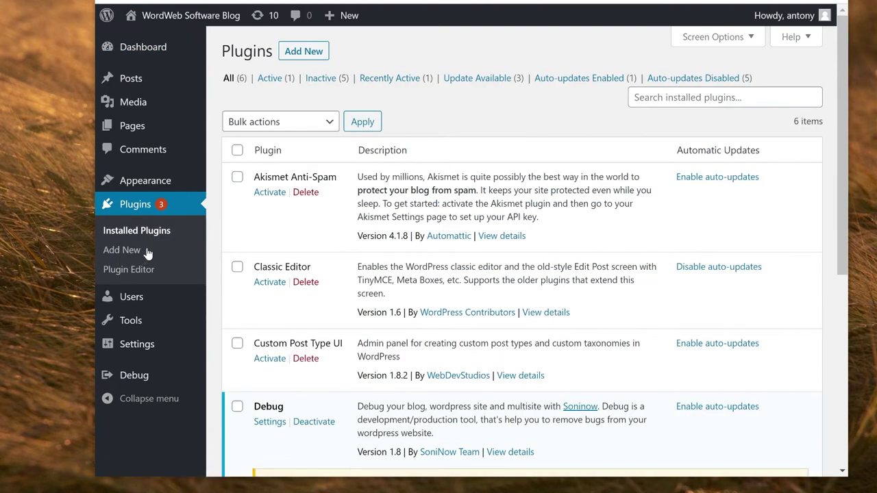
left_click(311, 57)
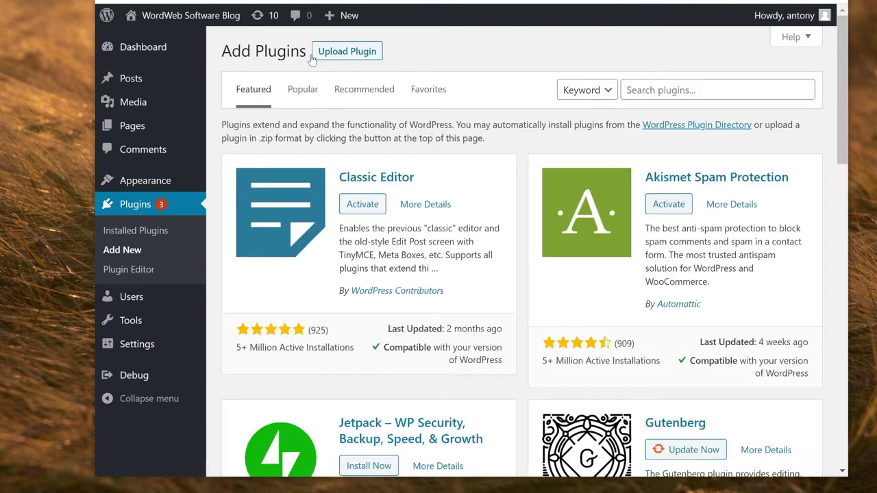
left_click(644, 90)
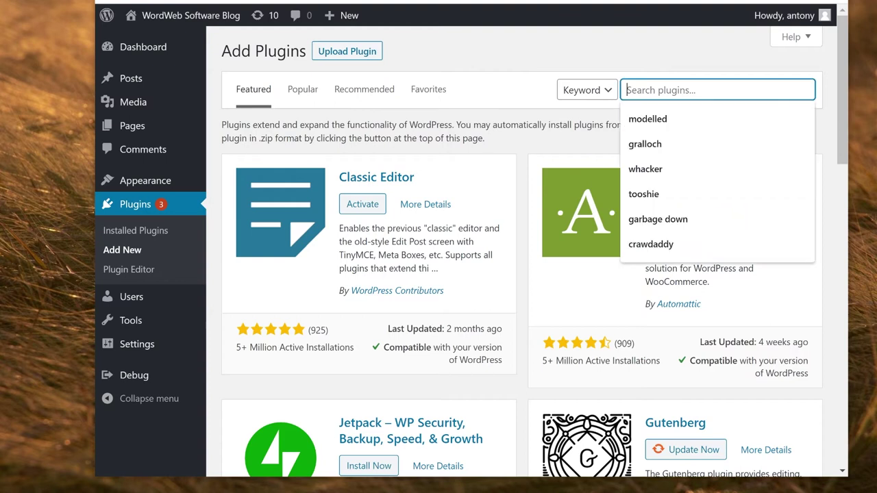
type("crossword com")
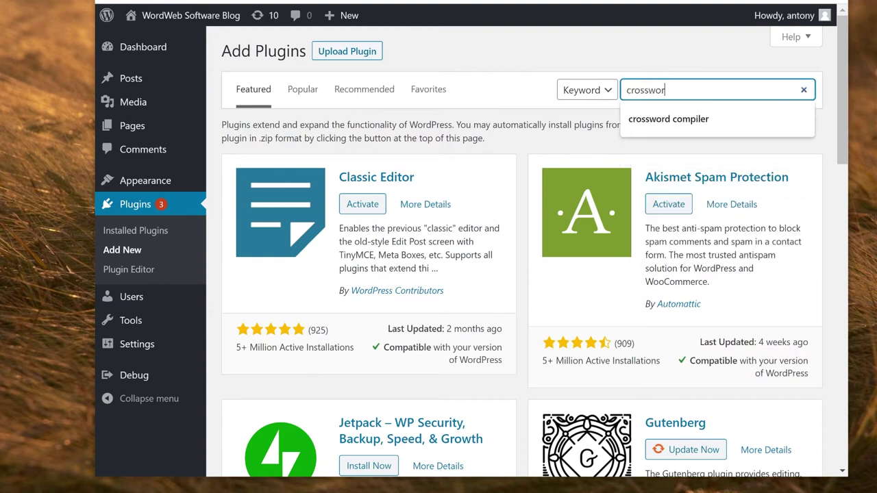
type("piler")
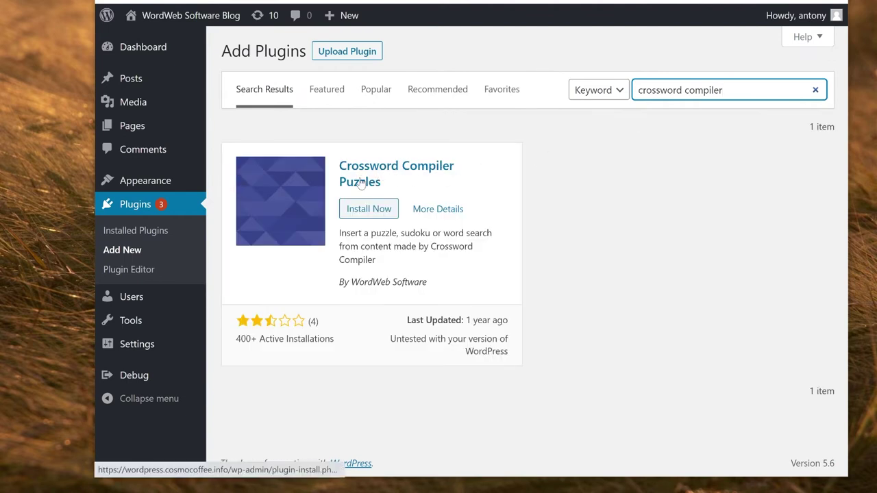
Install the Crossword Compiler Puzzles plugin and activate it once installed.
left_click(363, 214)
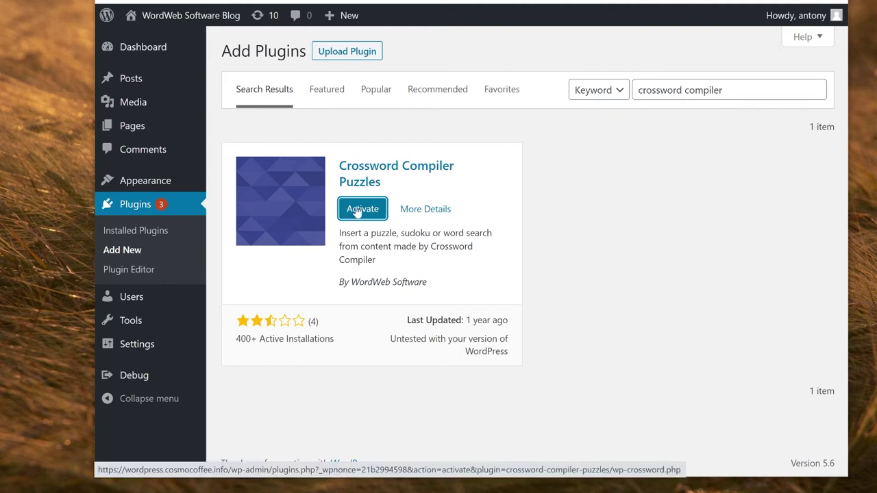
left_click(356, 212)
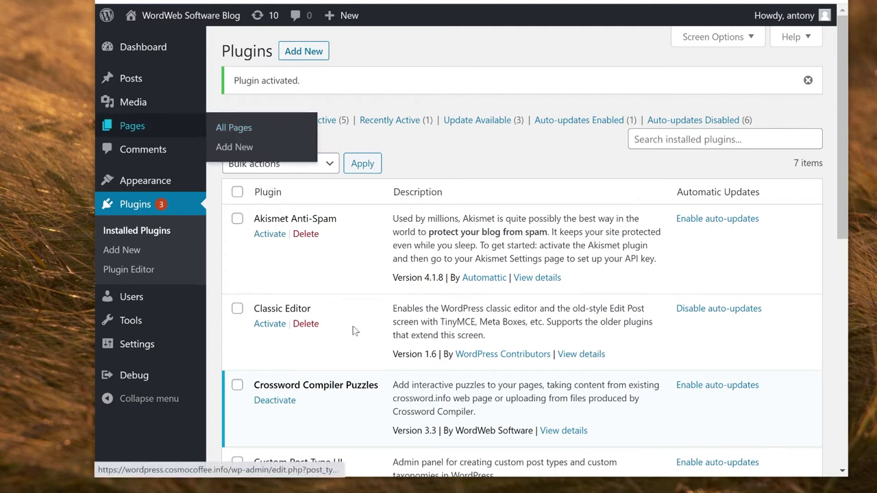
mouse_move(146, 82)
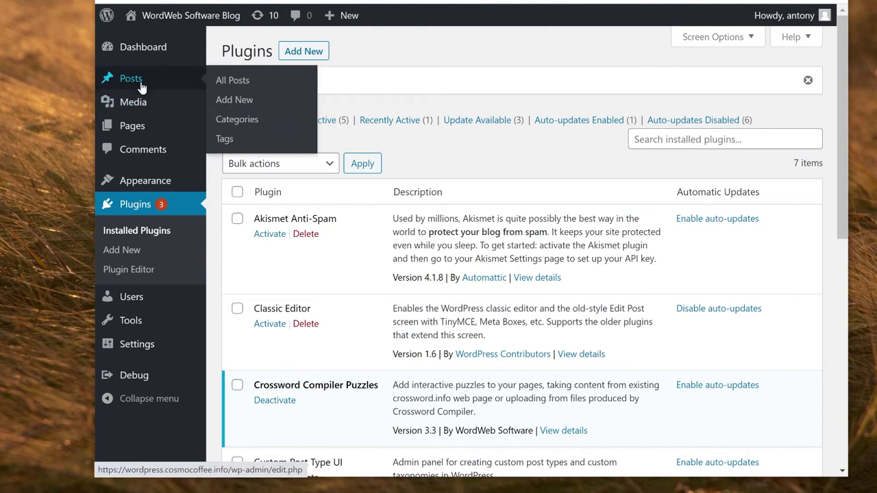
Start a new post titled 'My first puzzle' and move into its body.
left_click(239, 103)
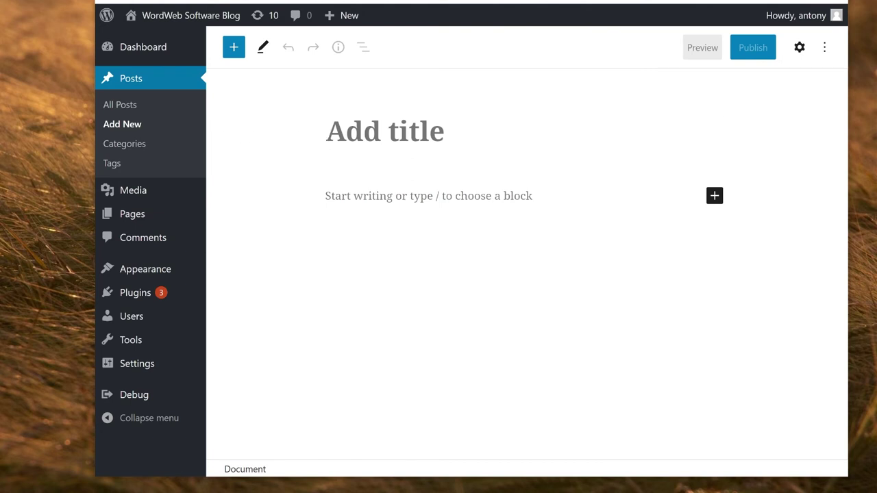
type("My first puzzle")
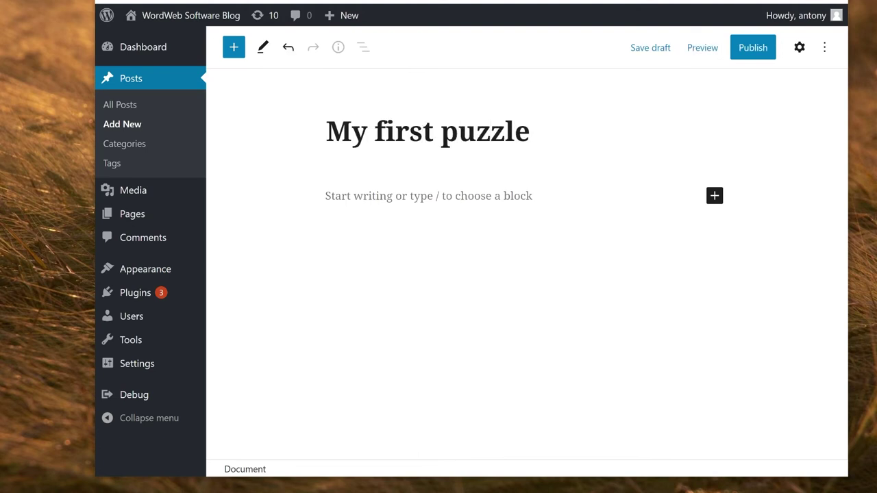
key("Return")
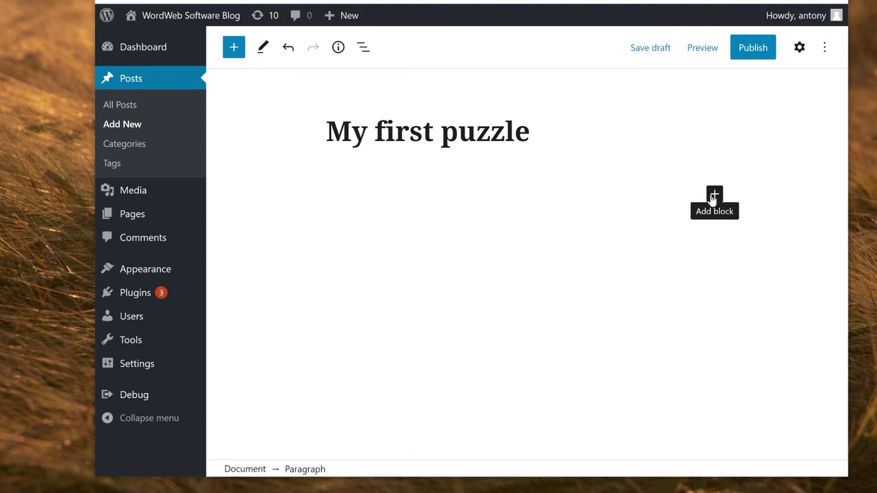
left_click(712, 196)
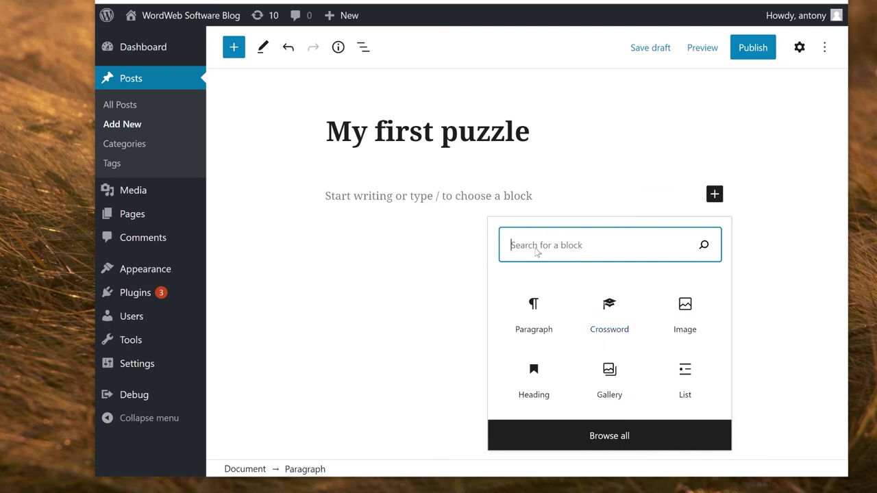
Insert the Crossword block found by searching 'crossword' and show its puzzle-loading methods.
type("crossword")
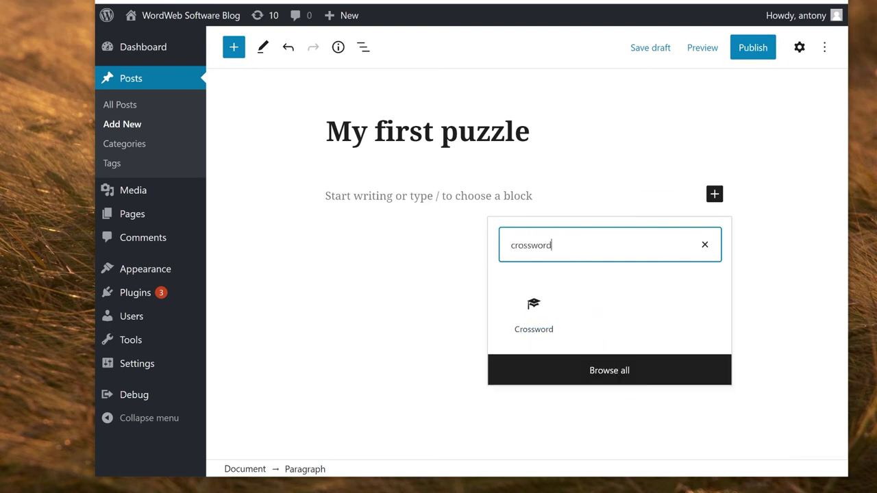
left_click(538, 319)
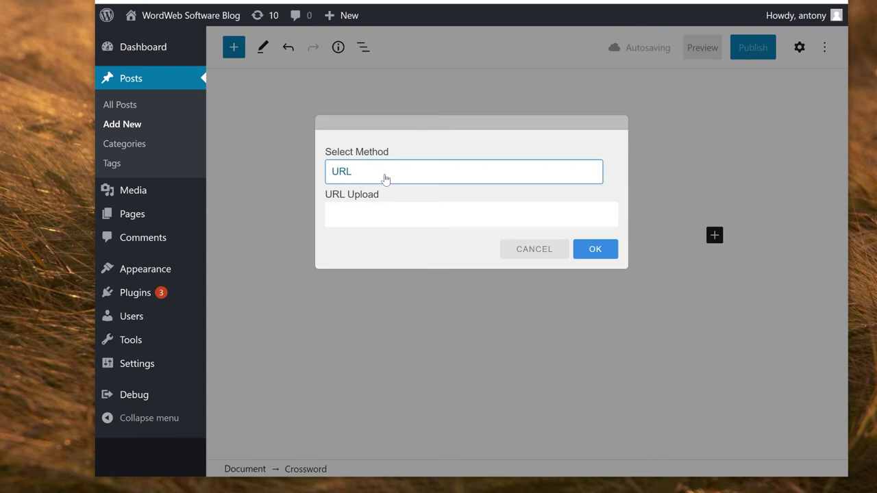
left_click(385, 178)
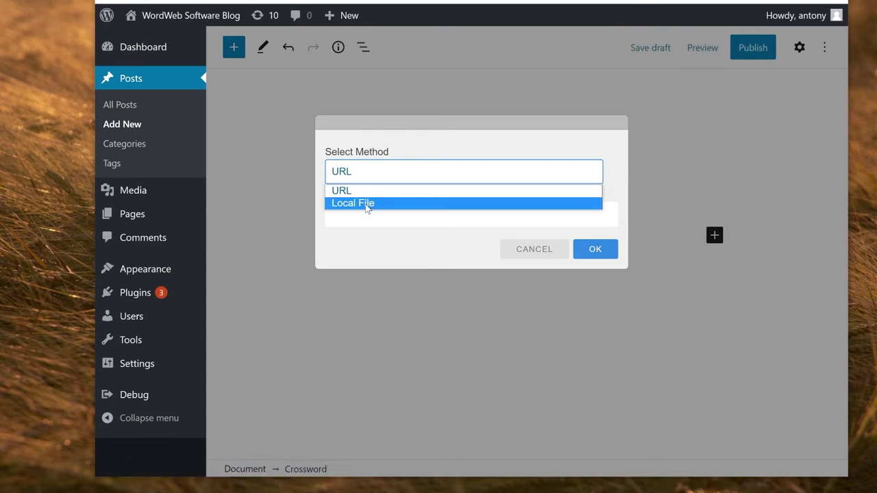
Set the Crossword block's source to Local File and begin picking the HTML file.
left_click(367, 205)
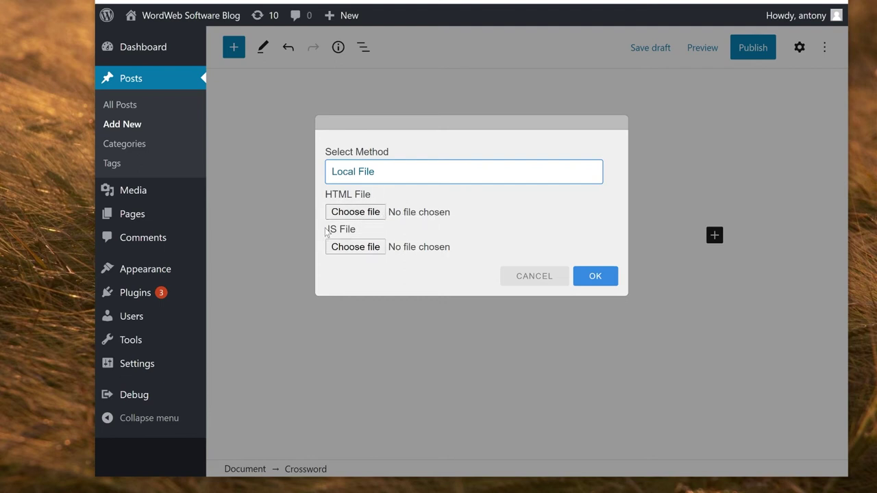
left_click(364, 214)
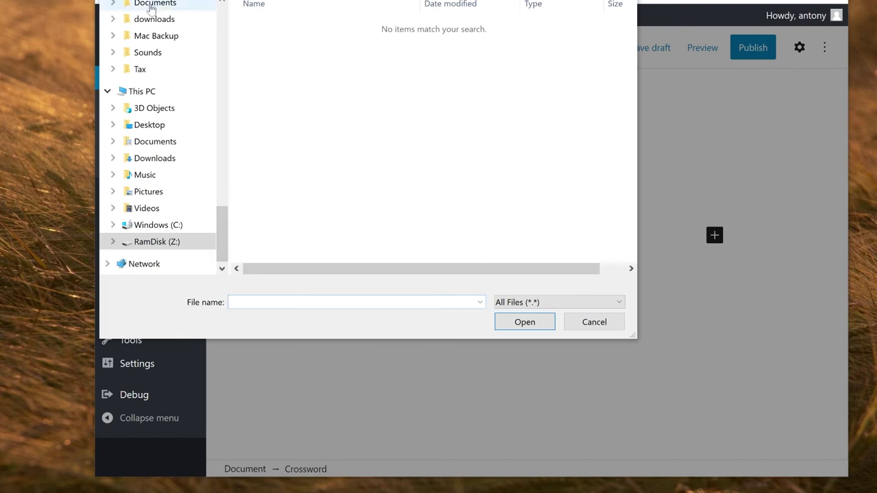
Attach American_demo.html from Documents > Exported Web Puzzles as the HTML file.
scroll(172, 103, "up", 15)
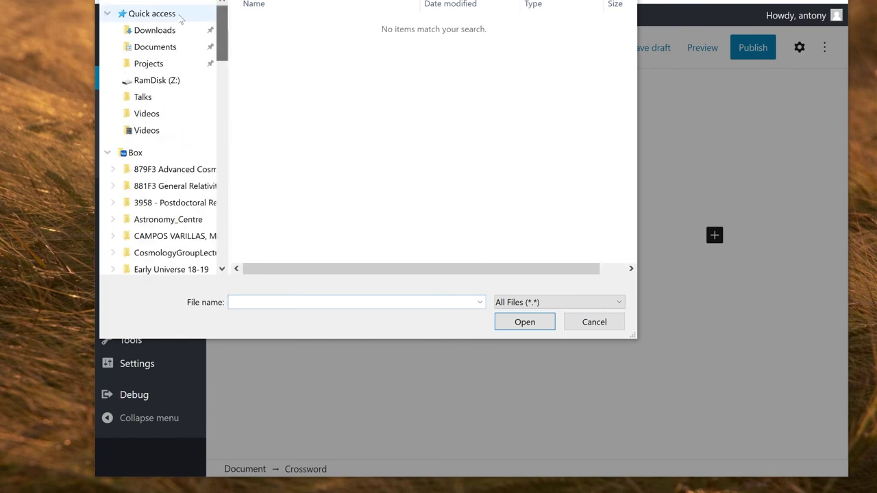
left_click(161, 46)
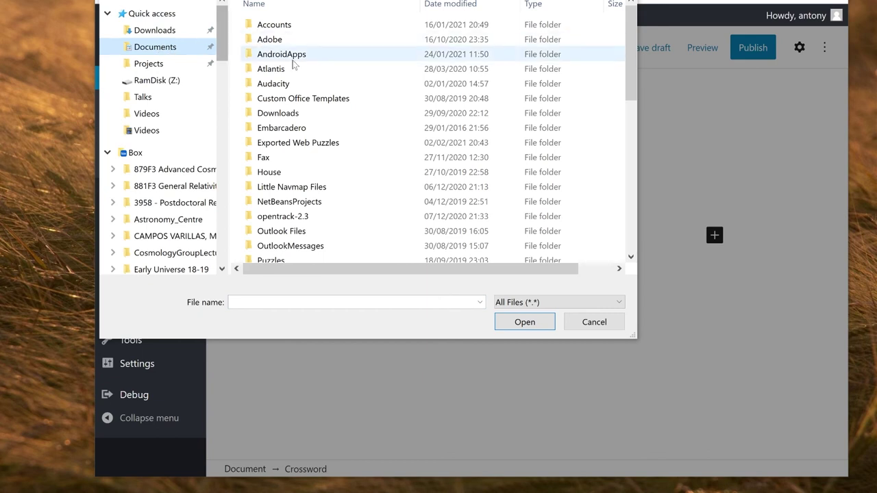
double_click(329, 144)
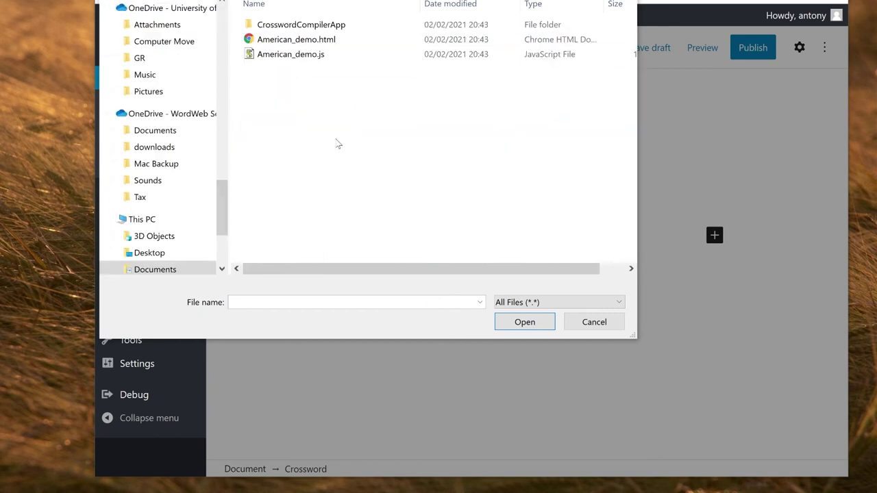
left_click(312, 42)
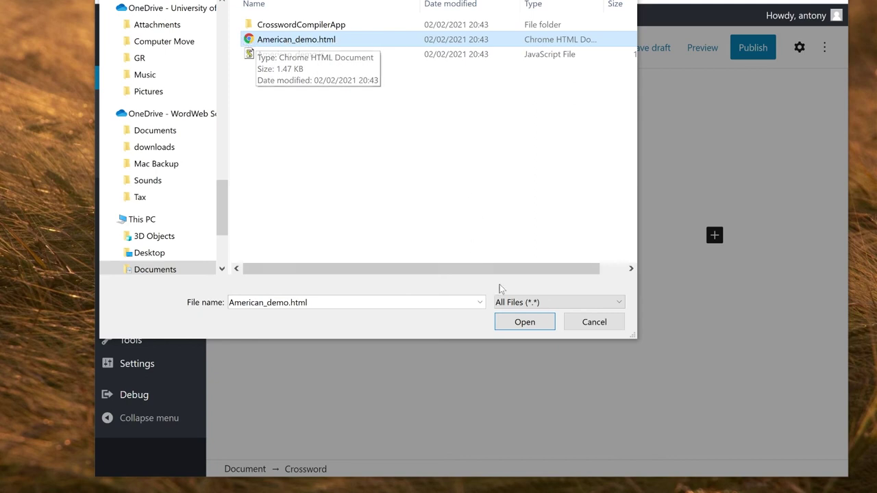
left_click(520, 323)
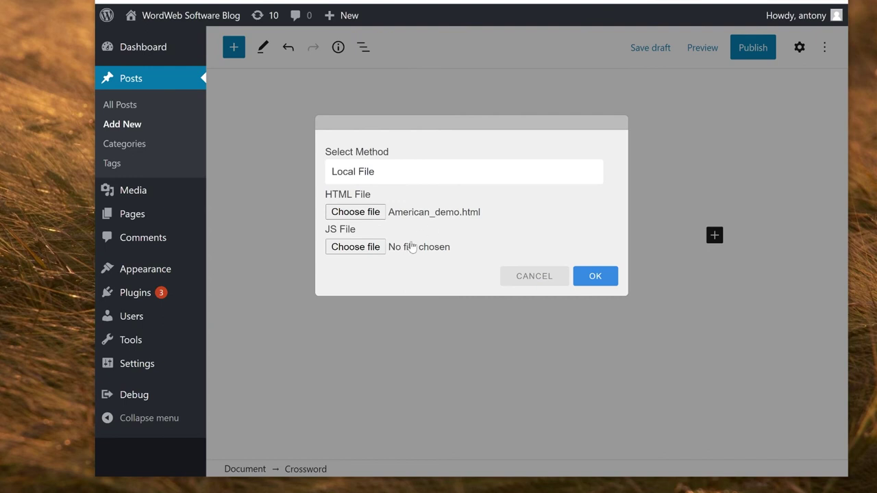
Attach American_demo.js as the JS file and confirm both files.
left_click(362, 249)
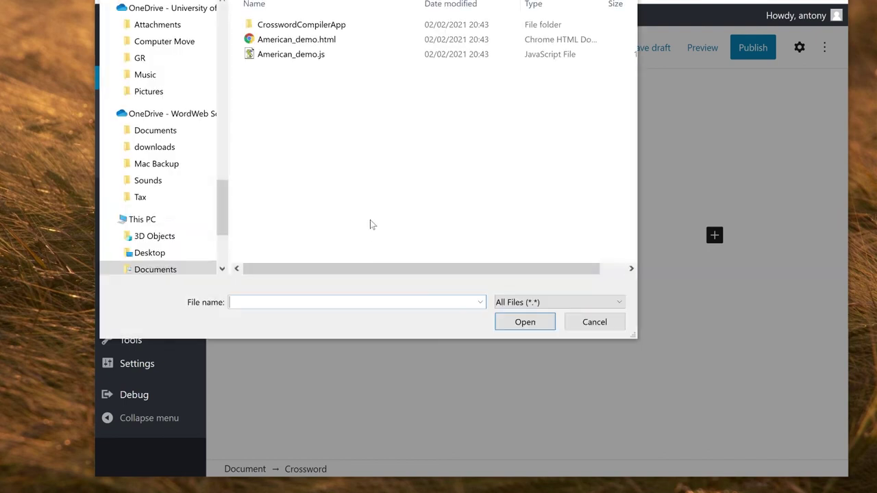
left_click(277, 61)
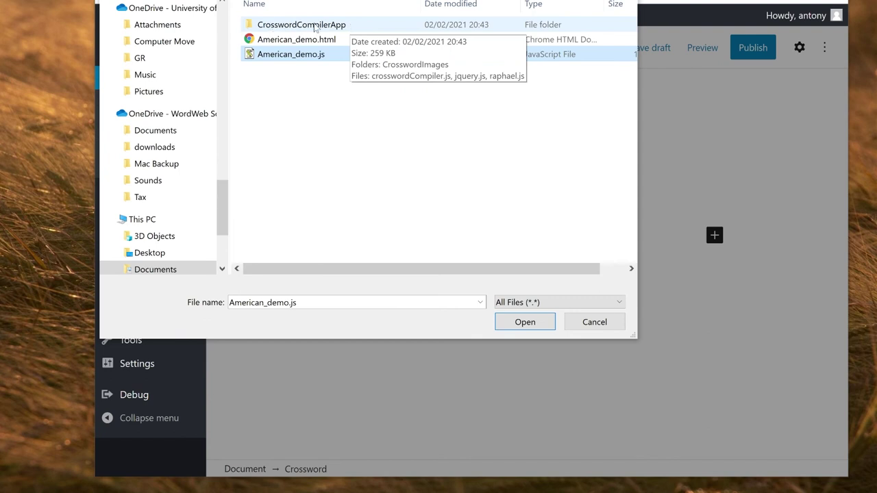
left_click(536, 326)
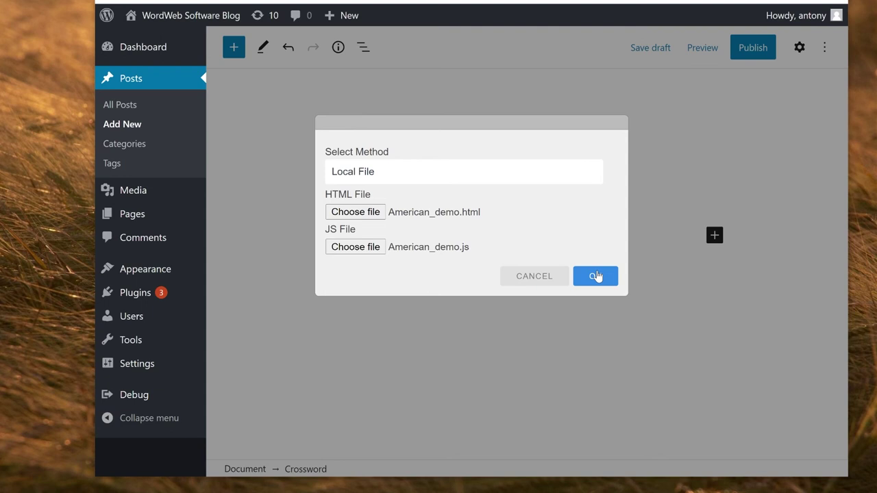
left_click(586, 283)
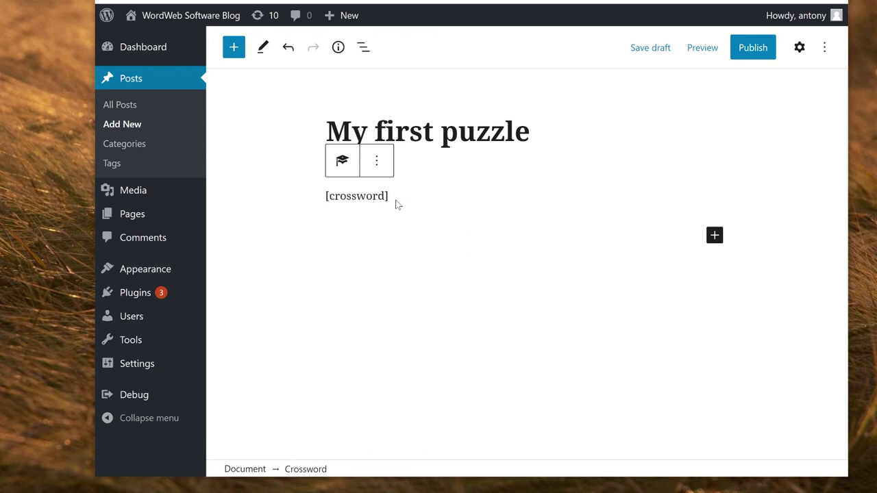
Add a paragraph below the [crossword] block, publish 'My first puzzle', and view it live.
left_click(395, 198)
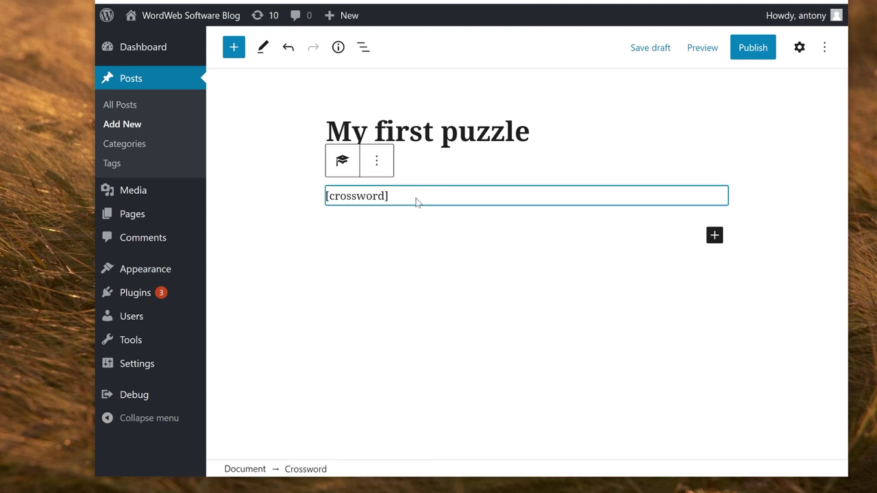
left_click(414, 235)
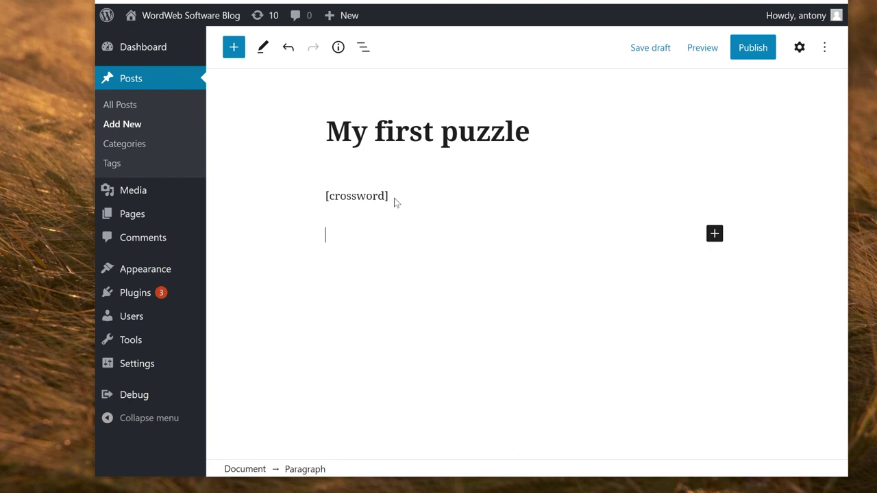
left_click(740, 55)
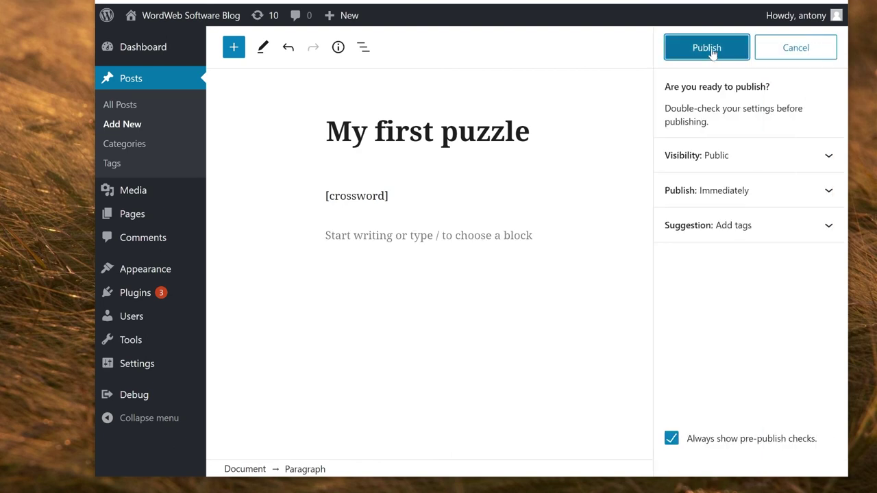
left_click(713, 54)
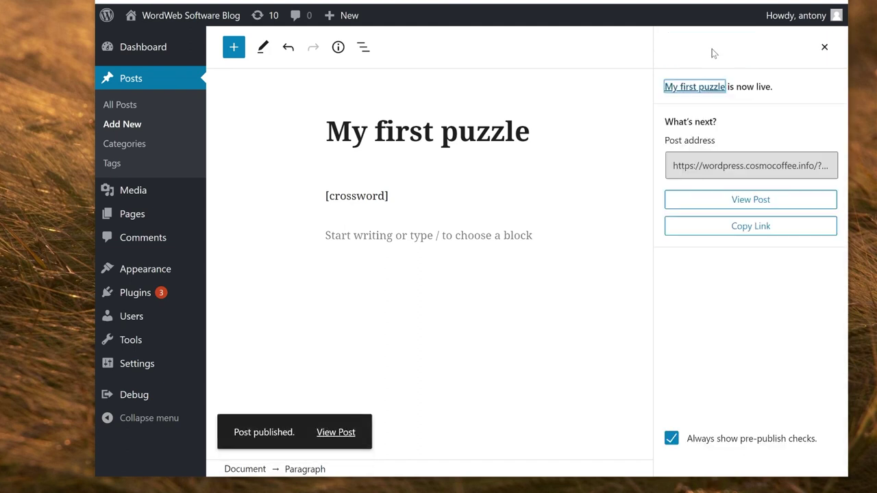
left_click(706, 203)
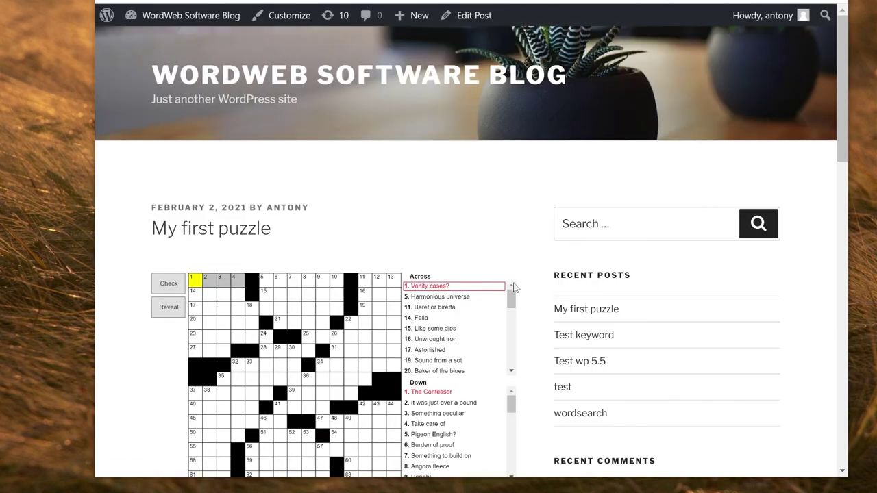
Scroll to the crossword and select grid cells for the 31-, 15- and 20-across entries.
scroll(438, 212, "down", 2)
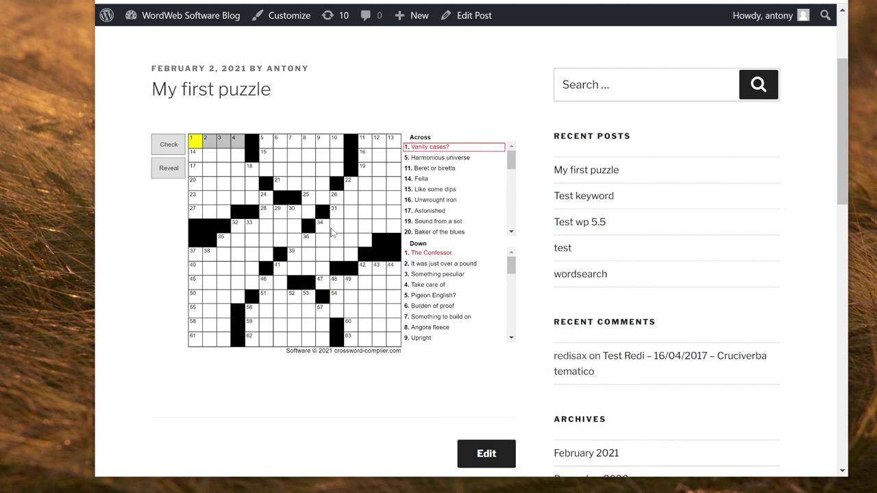
left_click(271, 223)
left_click(368, 217)
left_click(281, 155)
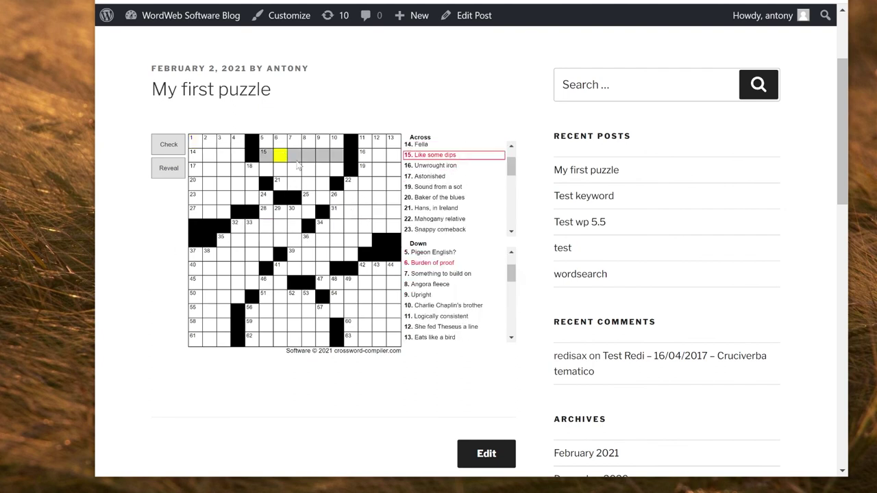
left_click(436, 199)
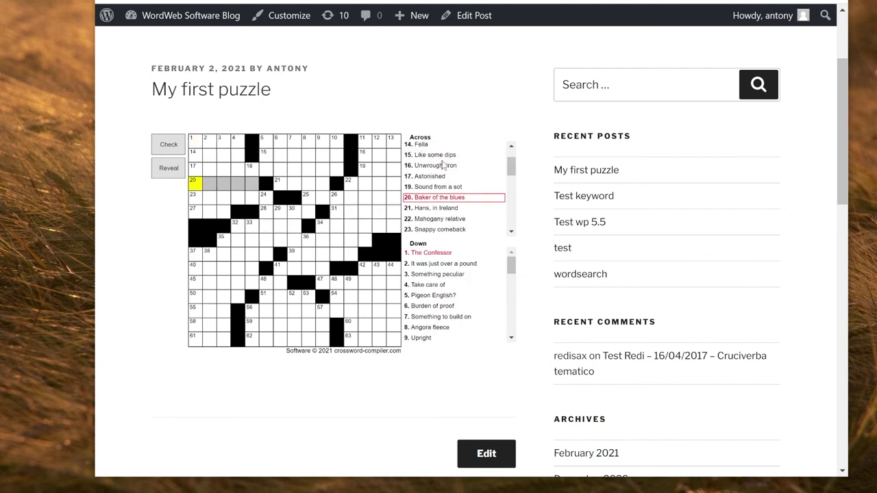